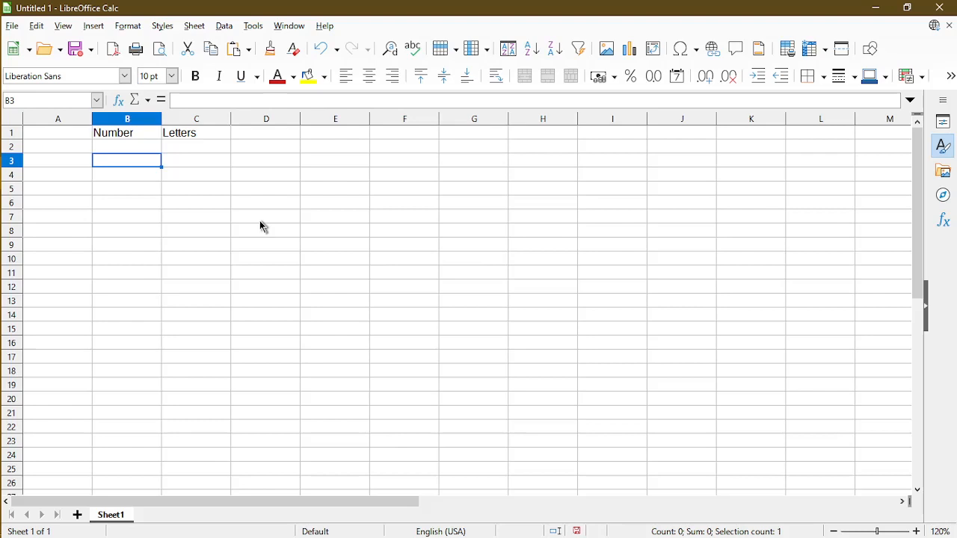
- Set the validity criteria for the whole of column B to allow Whole Numbers with the equal condition
left_click(127, 121)
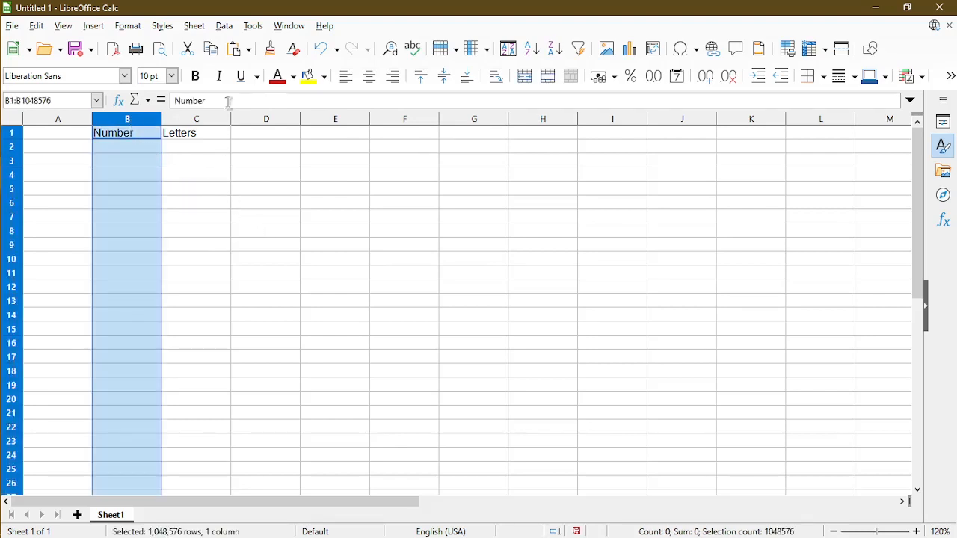
left_click(224, 27)
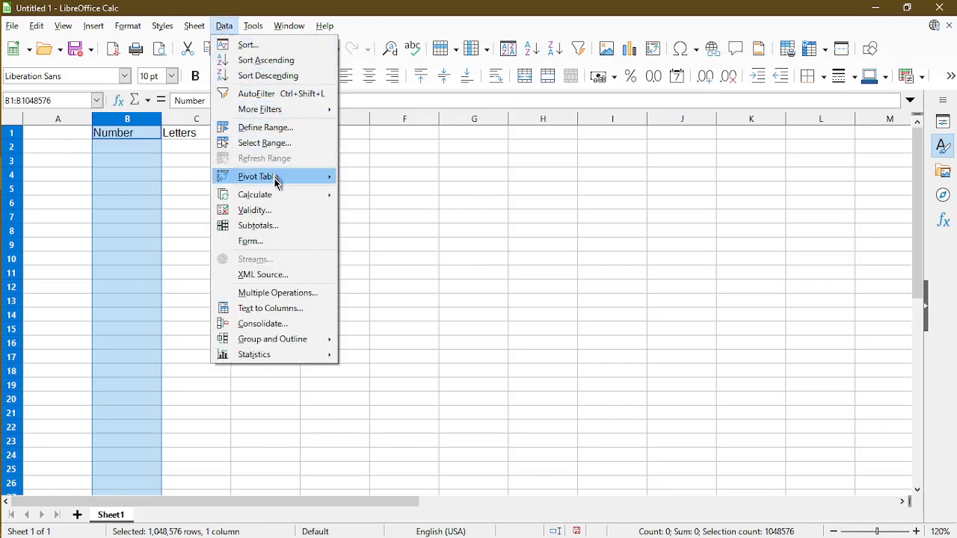
left_click(283, 210)
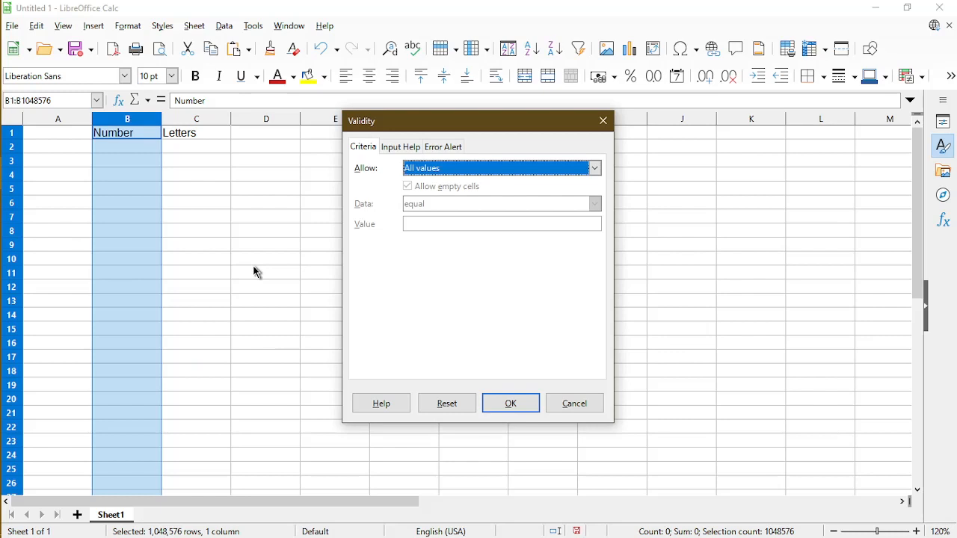
left_click(595, 169)
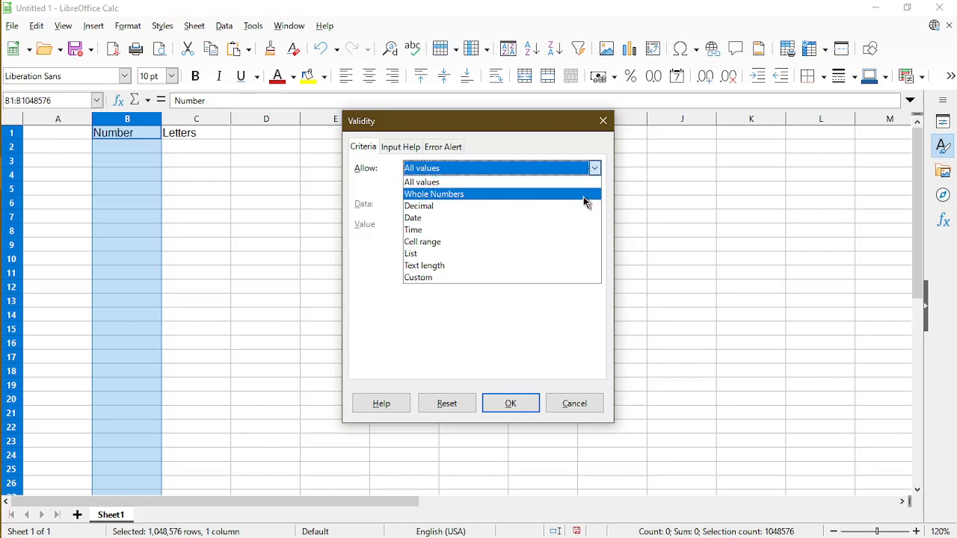
left_click(584, 194)
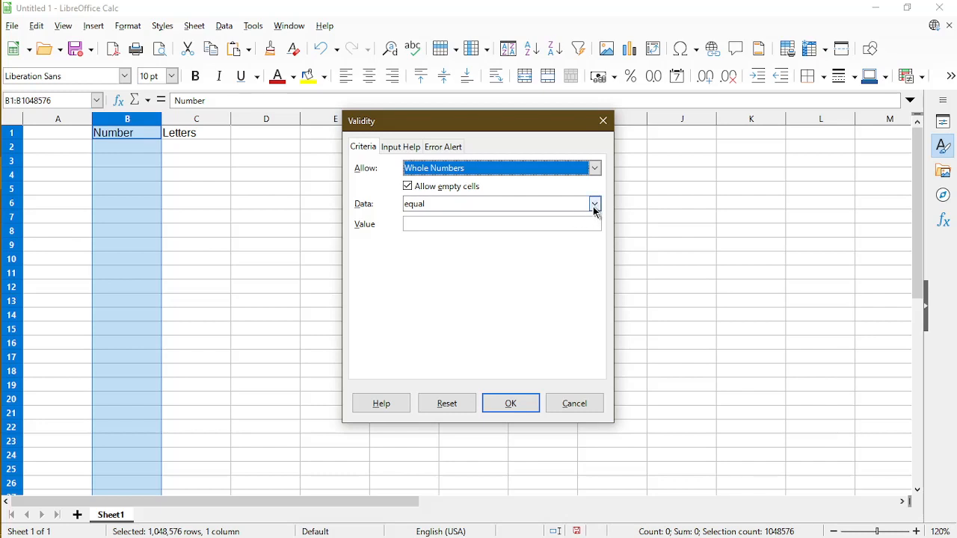
left_click(595, 206)
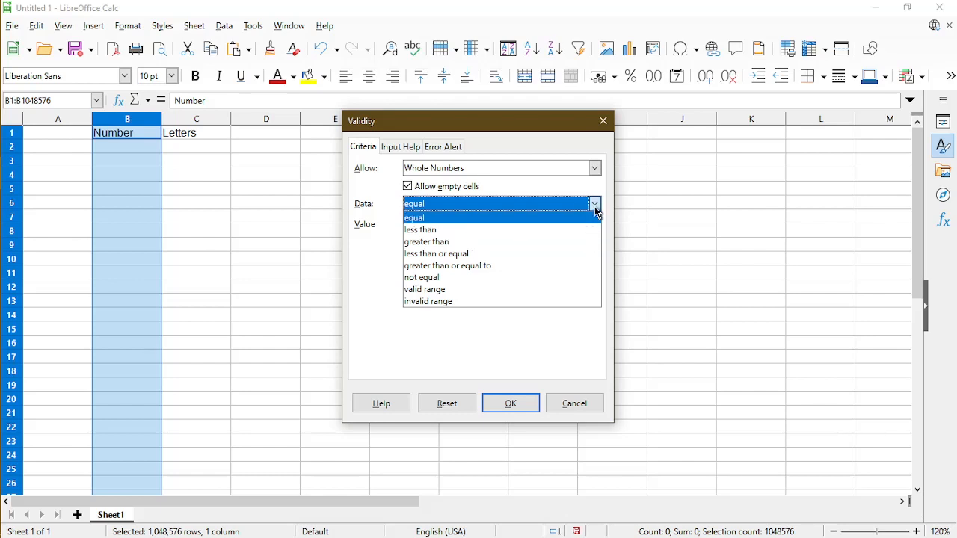
left_click(596, 210)
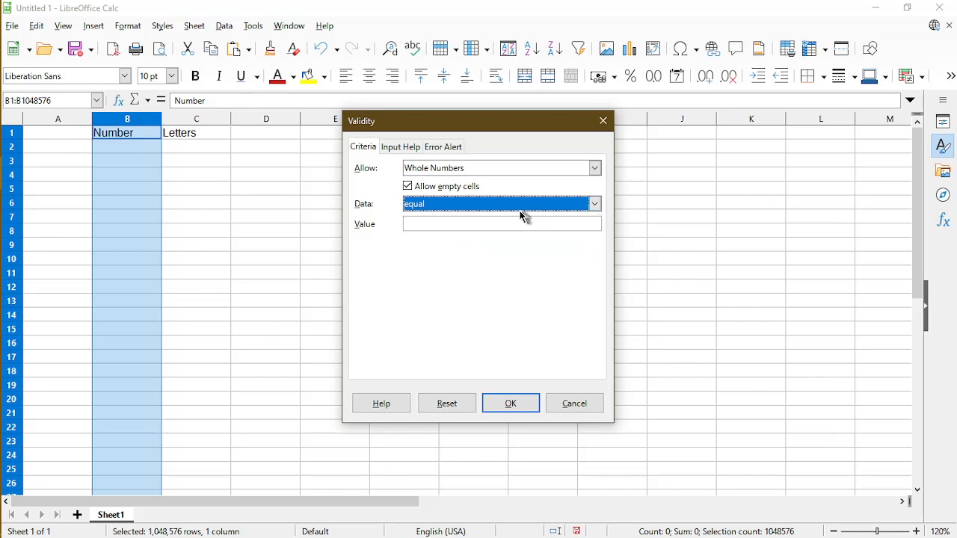
- Add input help titled "Notice:" with the text "This cell allows only whole numbers, please."
left_click(398, 149)
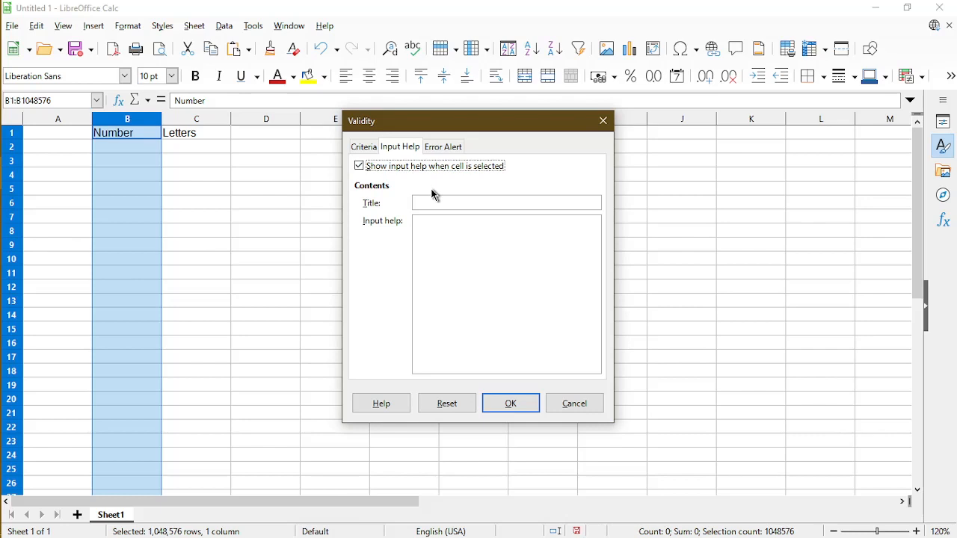
left_click(466, 199)
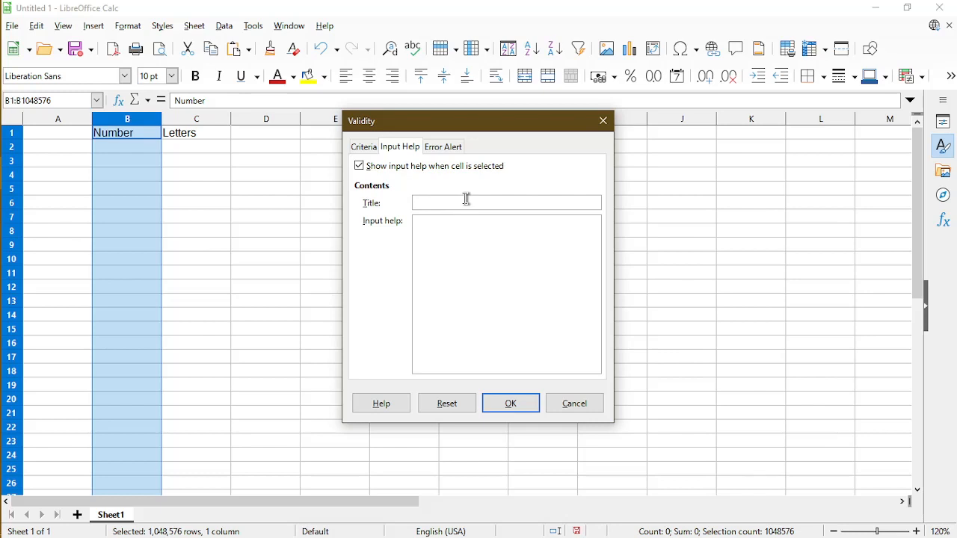
type("Notice:")
key("Tab")
type("This cell allows only whole n umbers")
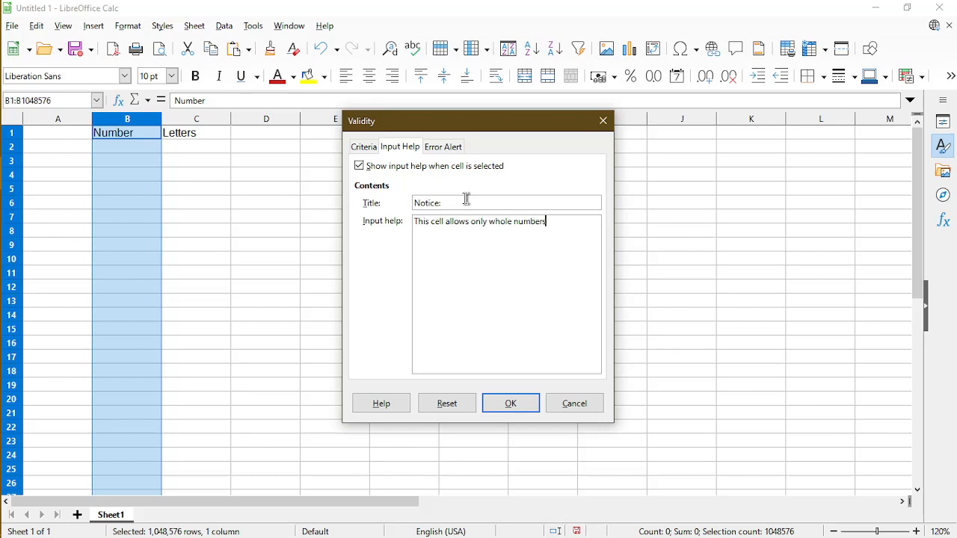
type(", please.")
- Add a Warning alert titled "Warning Box:" with the message "This cell is supposed to be whole numbers only." and apply the validity rule
left_click(444, 147)
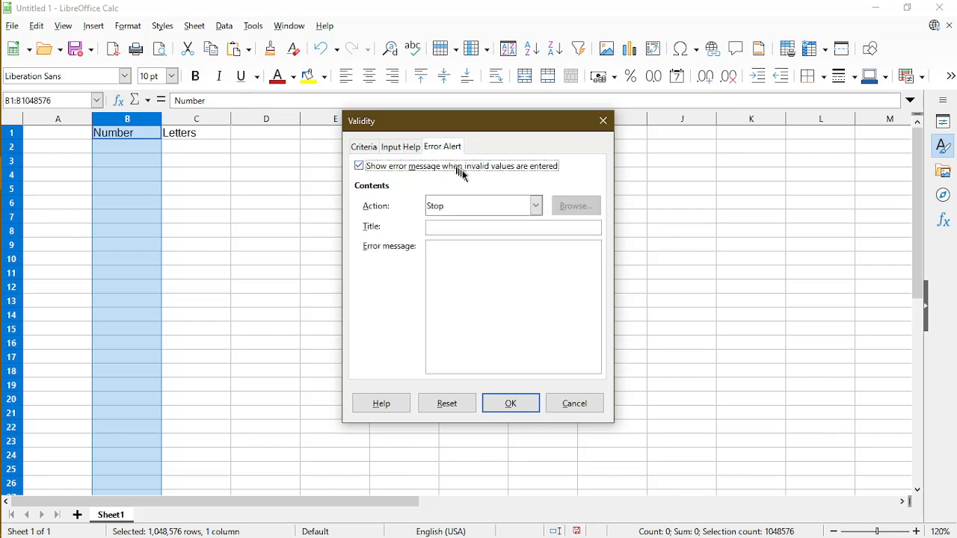
left_click(538, 209)
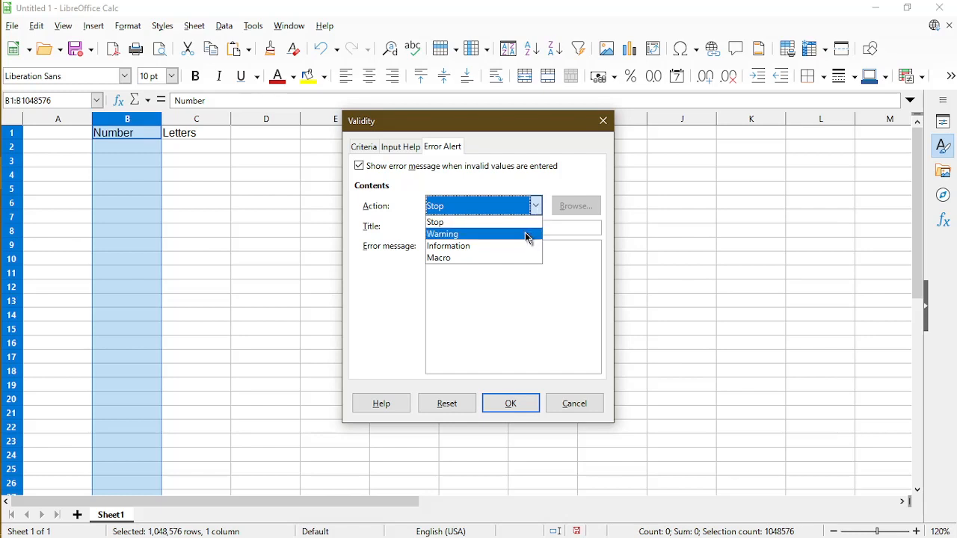
left_click(526, 234)
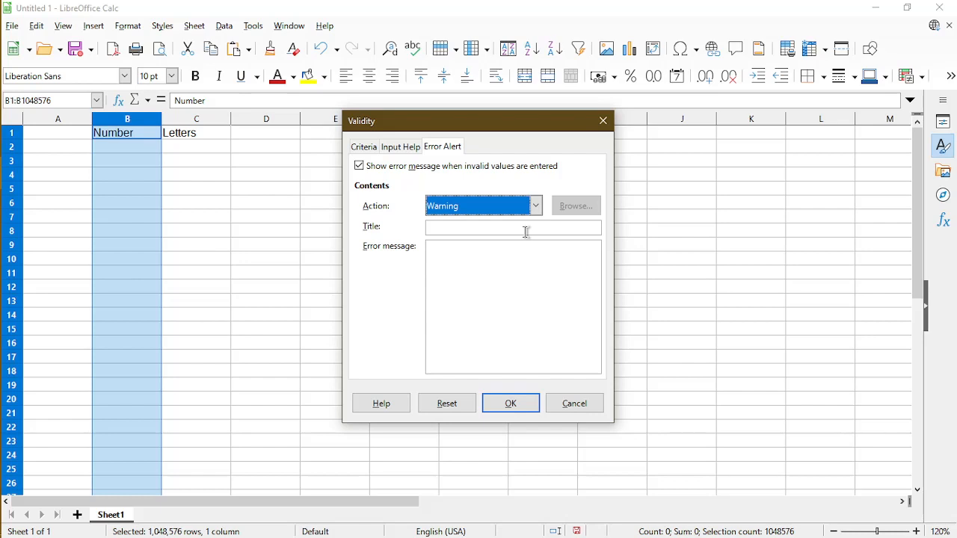
left_click(527, 231)
type("W")
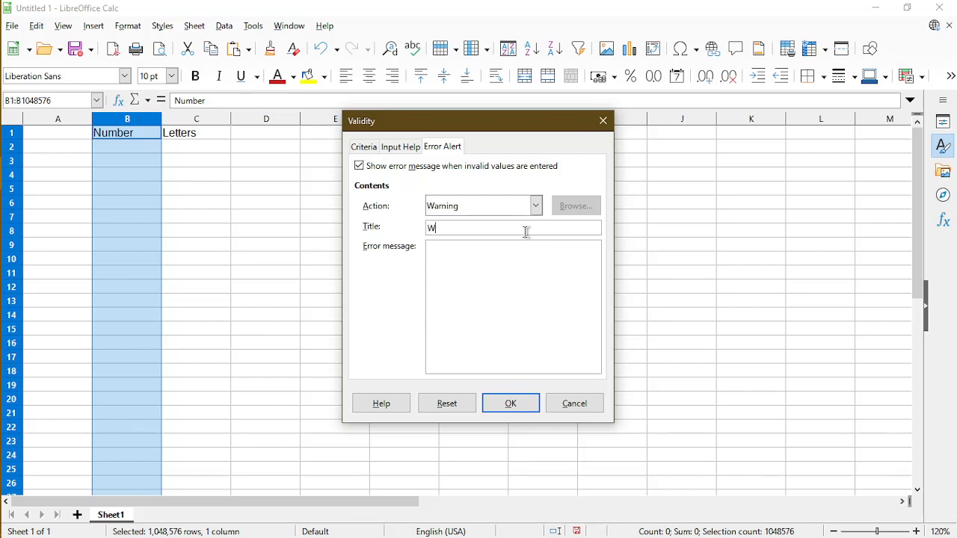
type("arning Box:")
key("Tab")
type("This cell is supposed to be whole")
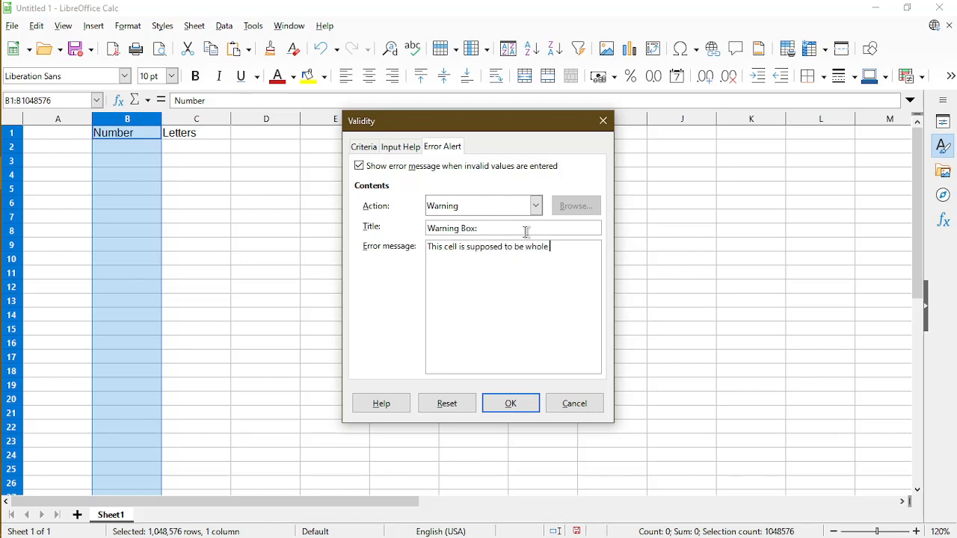
type(" numbers o nly.")
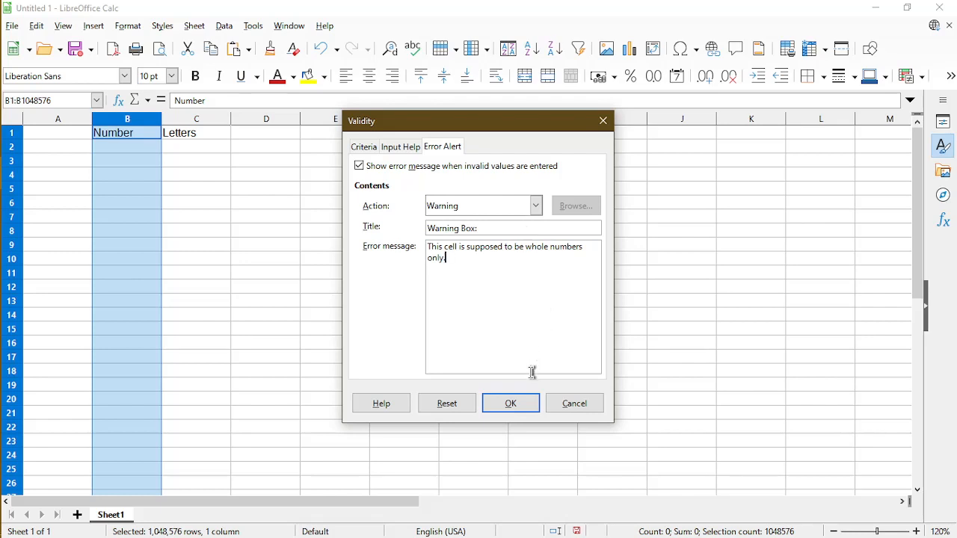
left_click(523, 404)
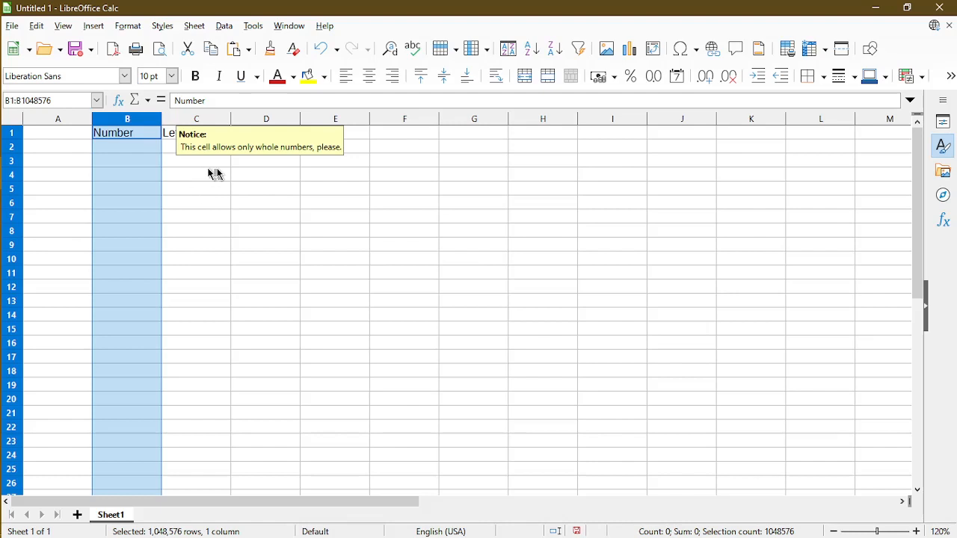
- Select several cells inside and outside column B to check where the input help appears
left_click(188, 193)
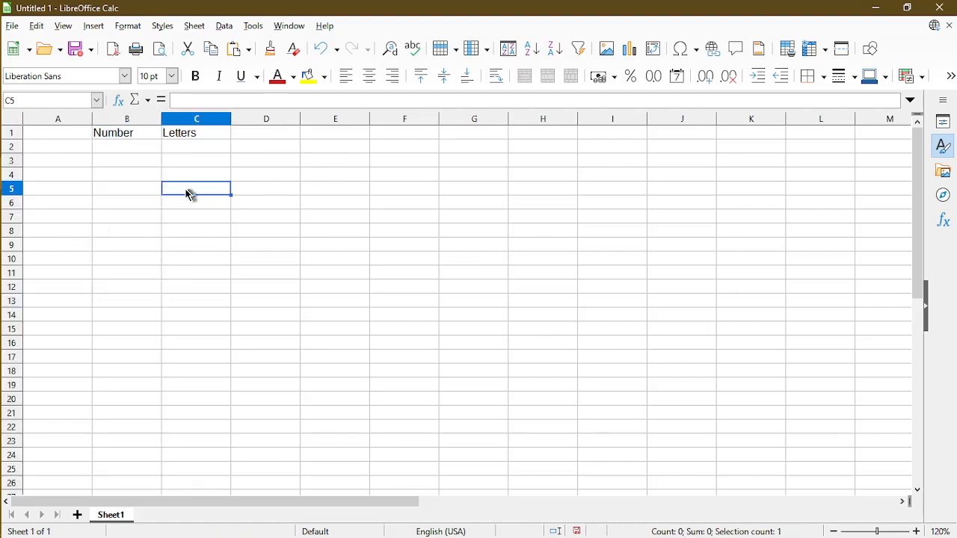
left_click(144, 207)
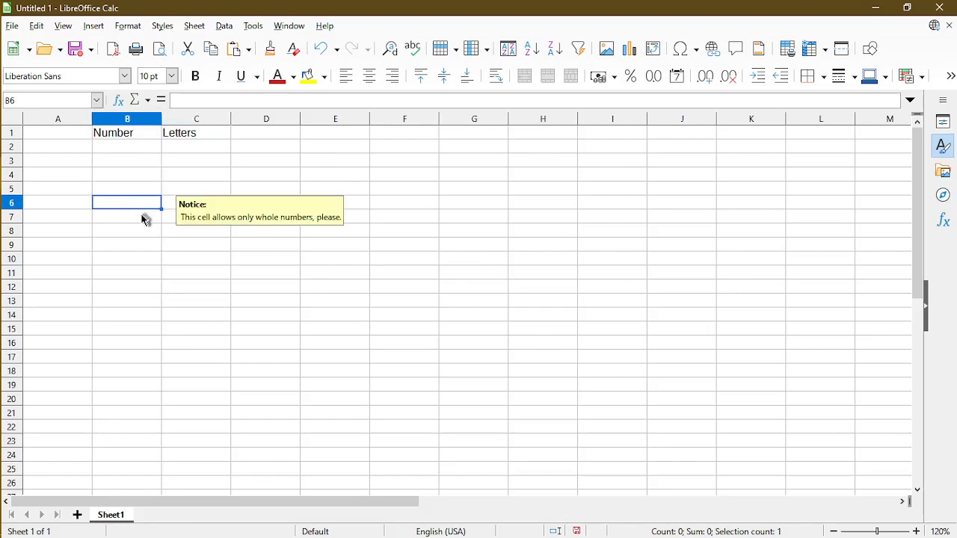
left_click(137, 233)
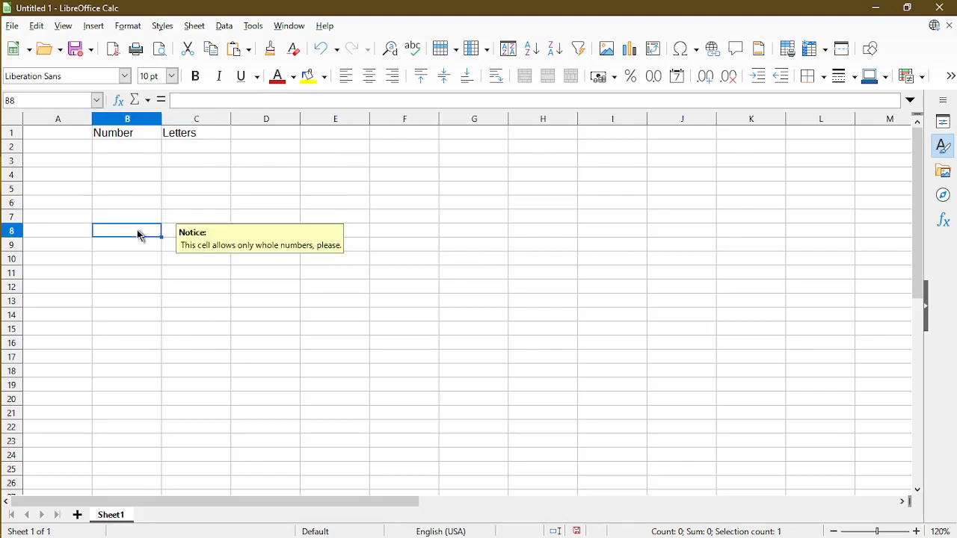
left_click(134, 272)
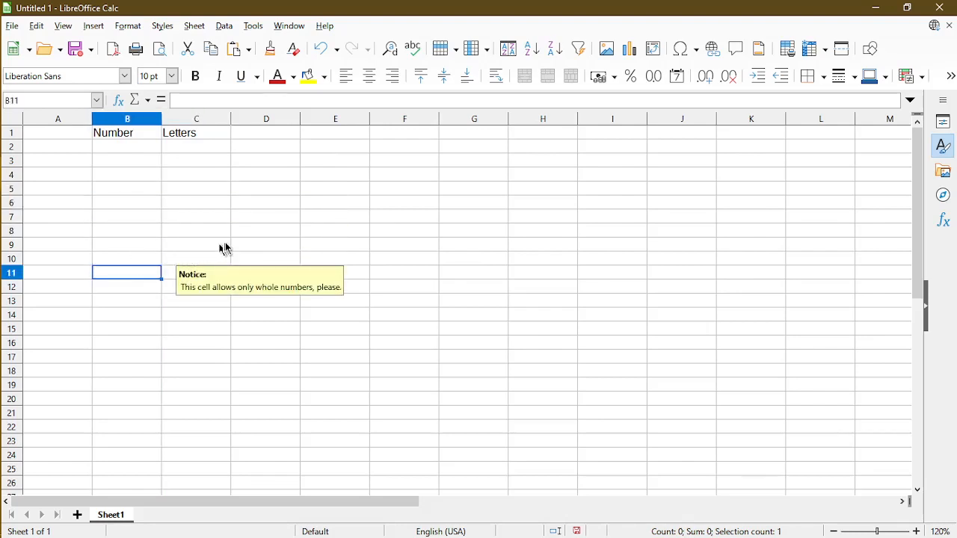
left_click(272, 246)
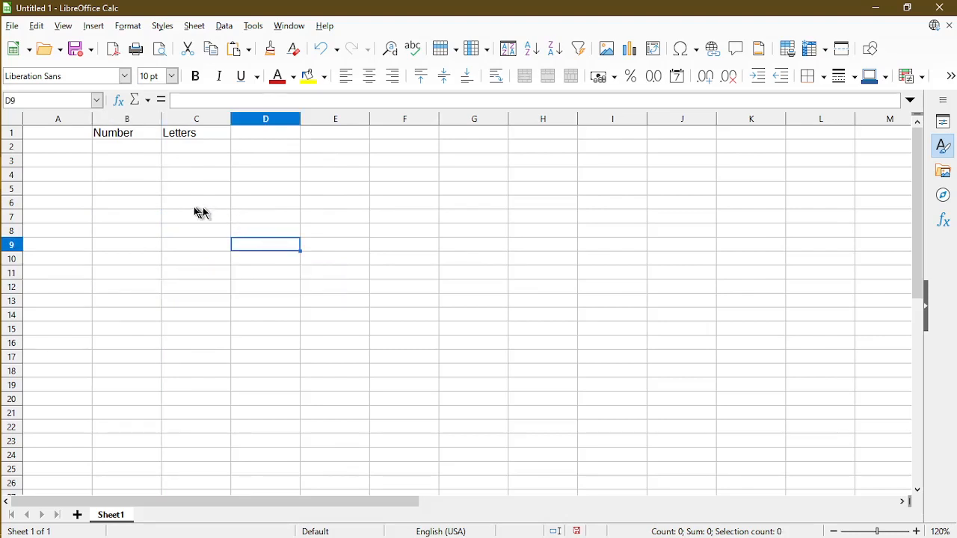
- Test the rule by entering a first name in cell B6 and accept the entry despite the warning
left_click(144, 208)
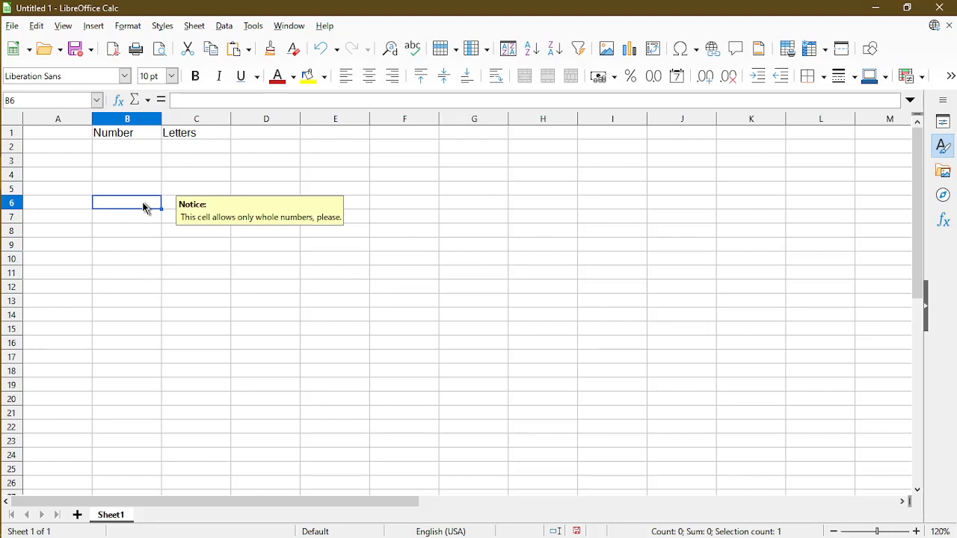
type("Michael")
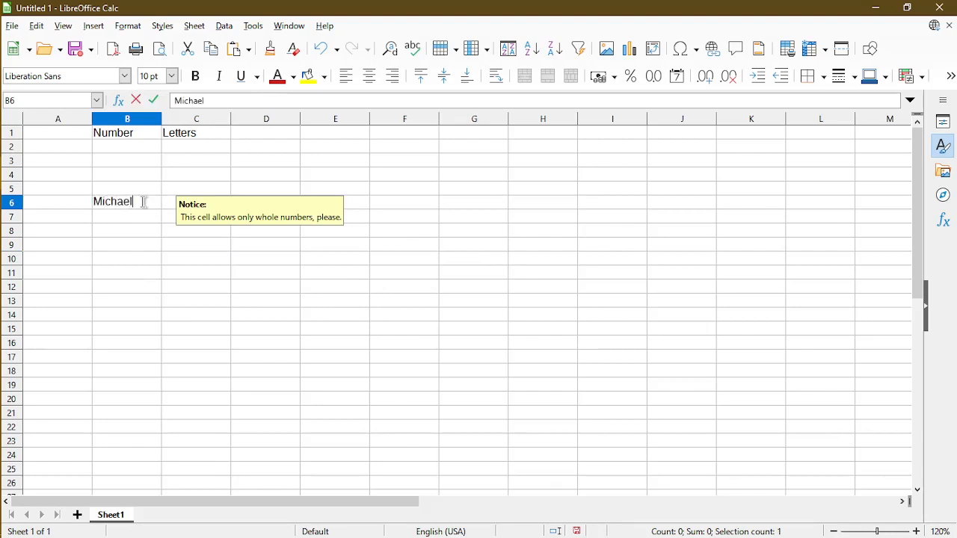
key("Return")
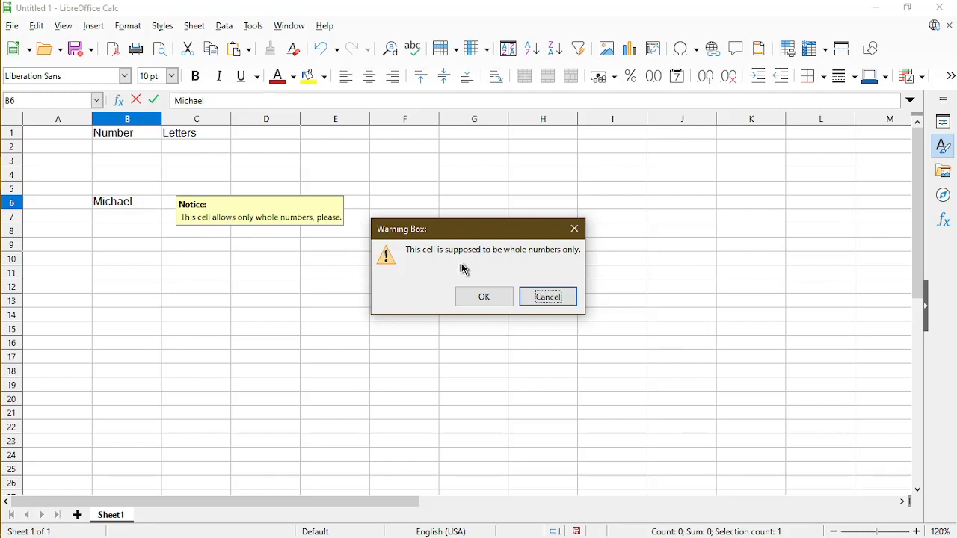
left_click(490, 298)
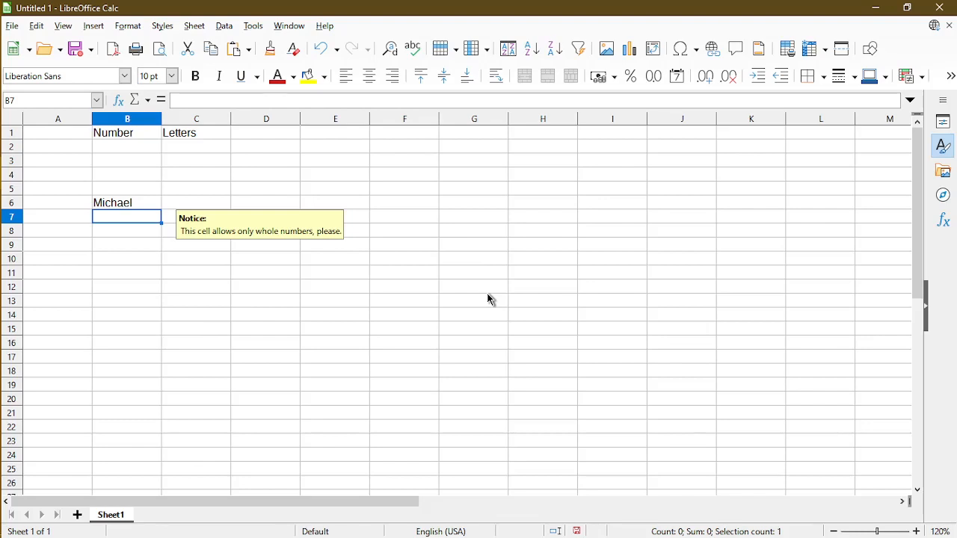
left_click(378, 242)
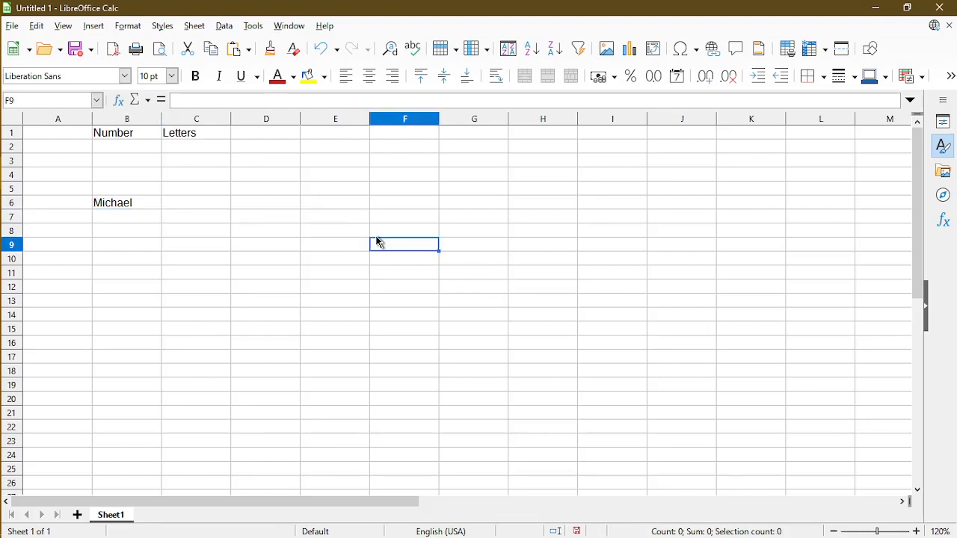
- For column C, set up a Stop error alert titled "Prohibited" with the message "This cell only allows for letters greater than five characters."
left_click(194, 123)
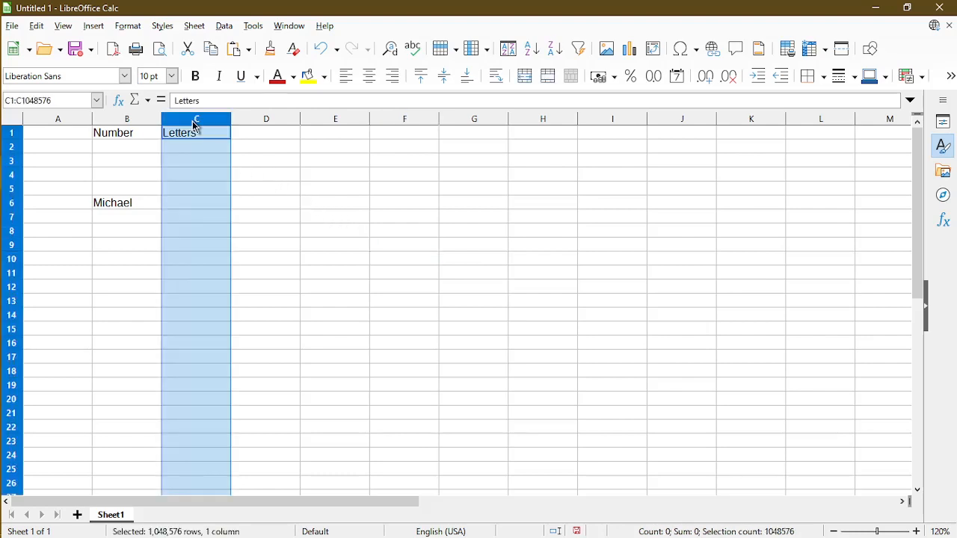
left_click(222, 27)
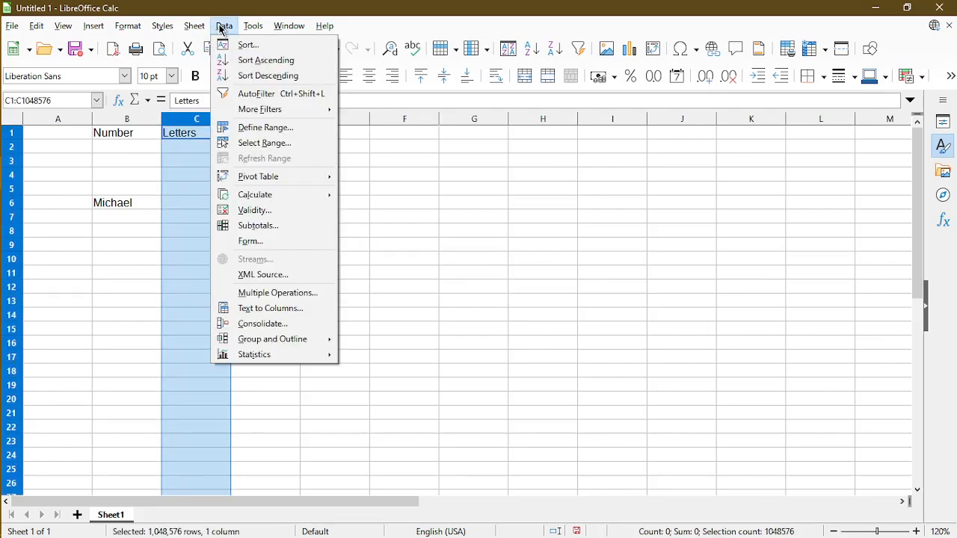
left_click(277, 212)
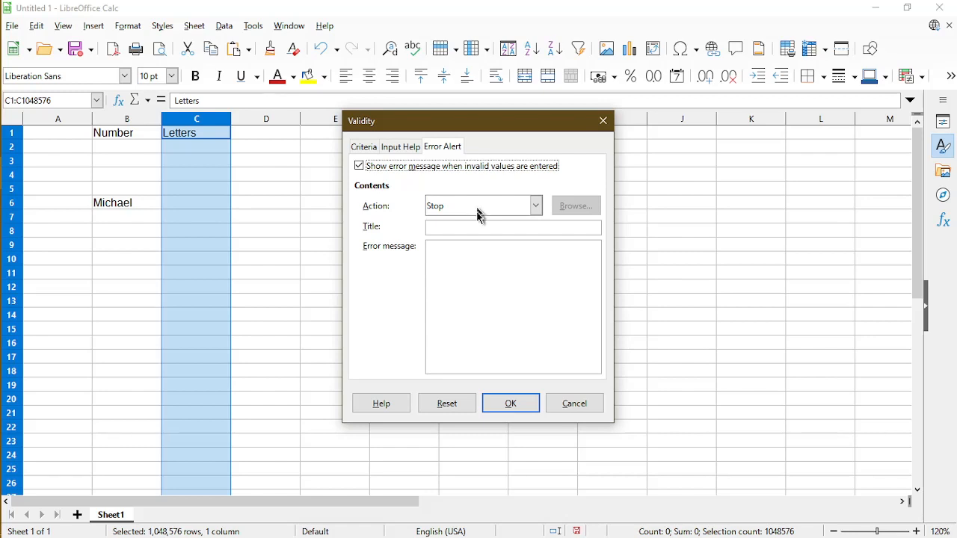
left_click(478, 223)
type("Pro")
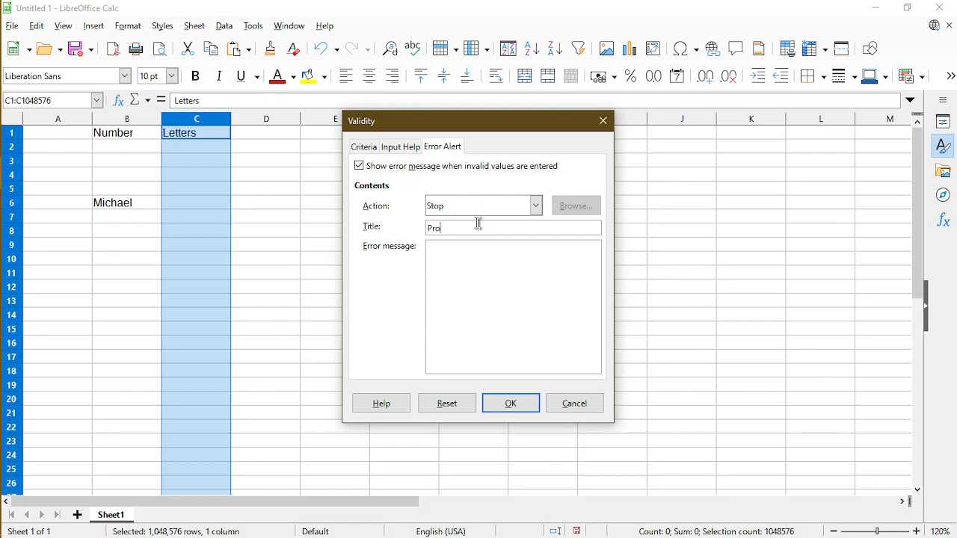
type("hibited")
key("Tab")
type("This cell c")
type("nly allows for")
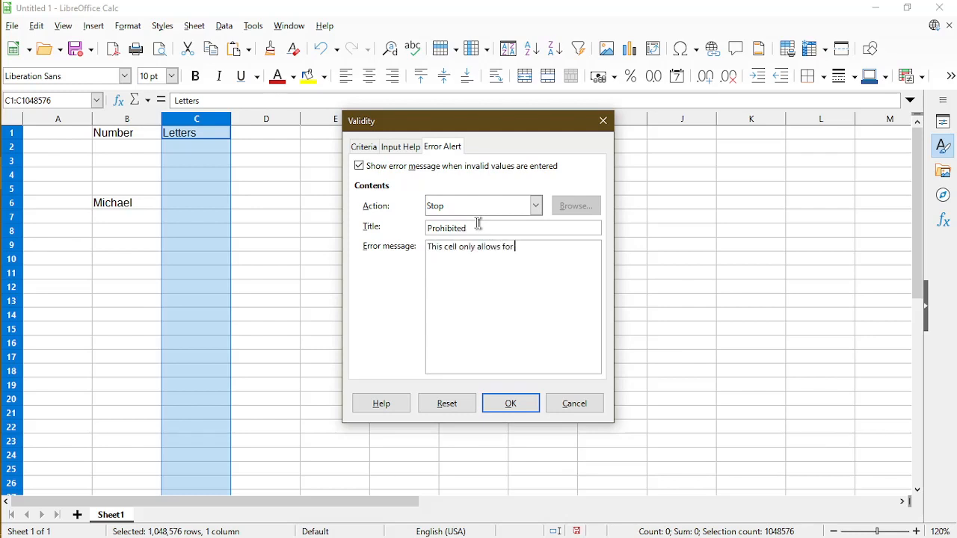
type(" letters greater than five characters.")
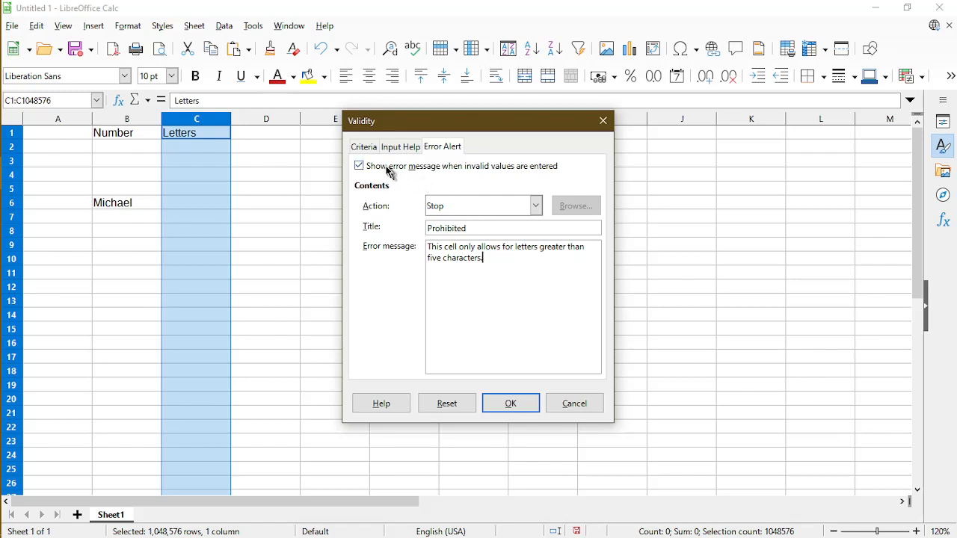
- Set column C's validity criteria to allow only text length greater than a minimum of 5
left_click(364, 148)
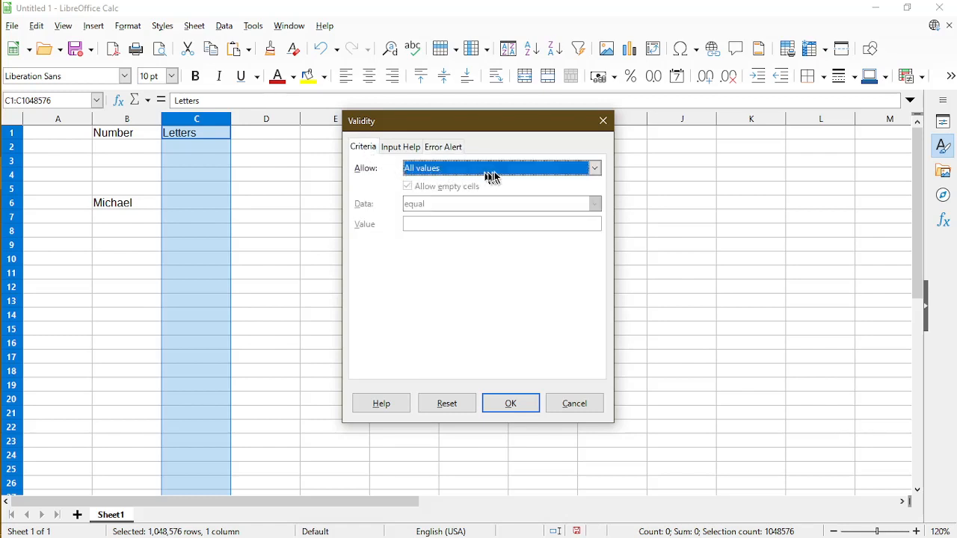
left_click(596, 169)
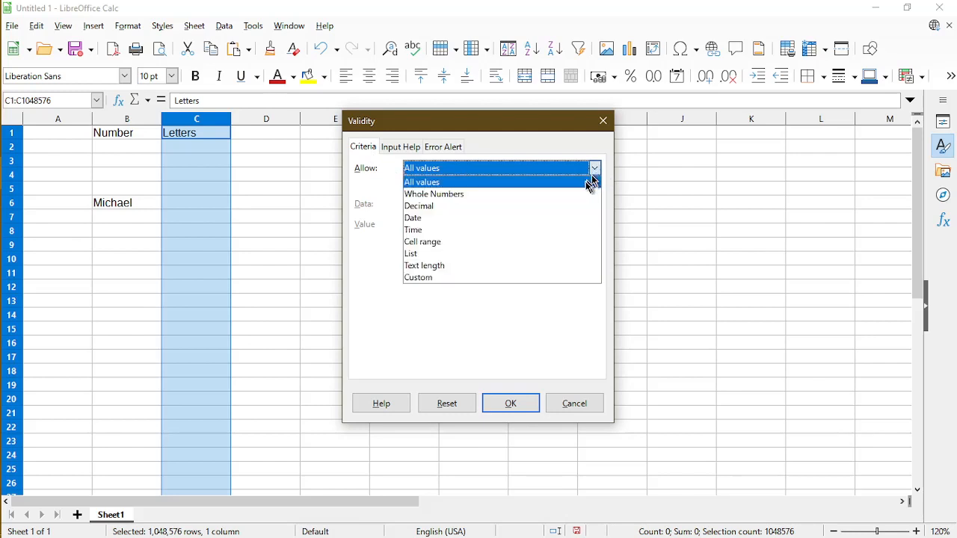
left_click(569, 266)
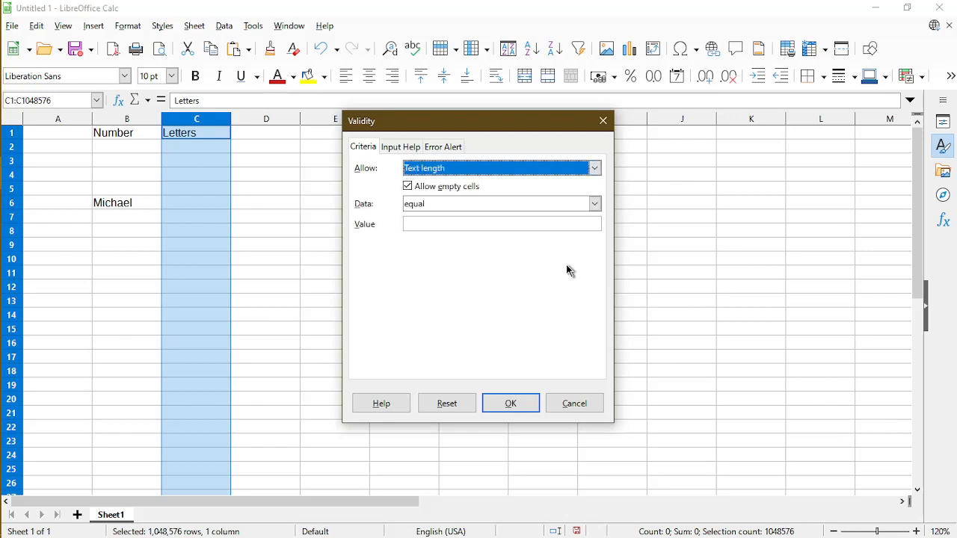
left_click(595, 207)
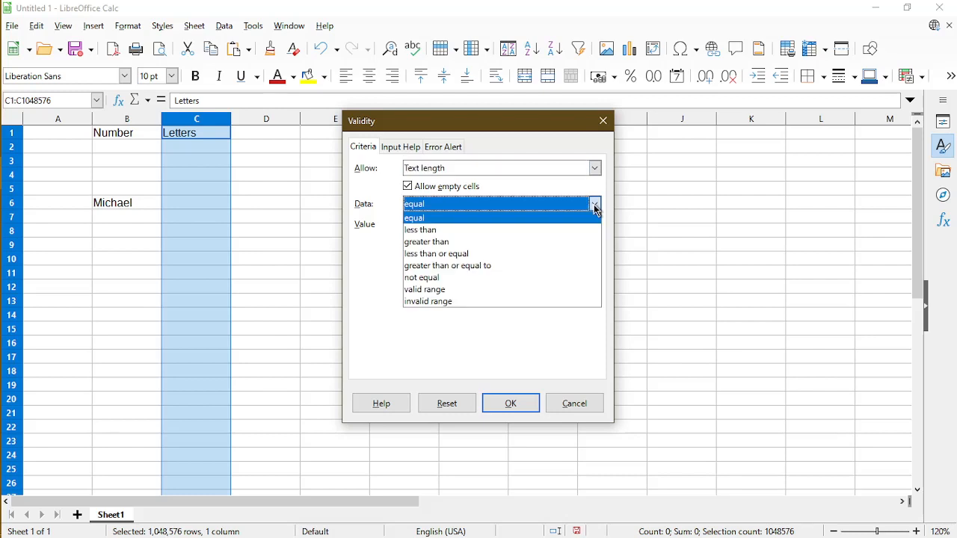
left_click(583, 242)
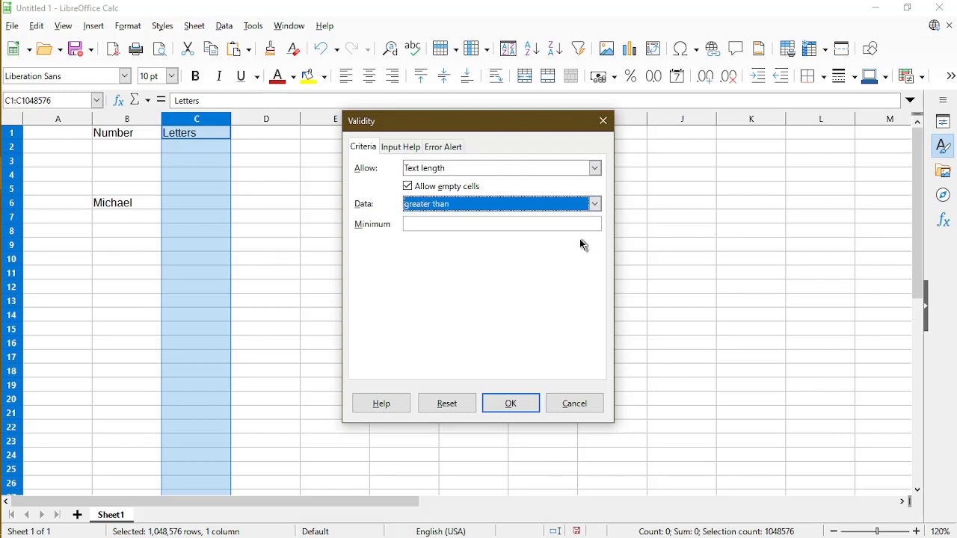
left_click(486, 223)
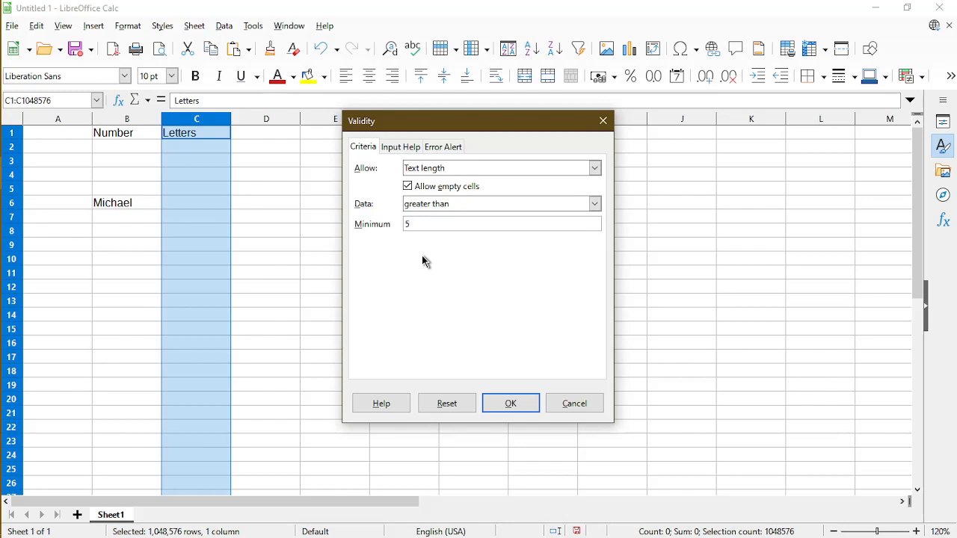
- Add input help titled "Notice:" reading "This cell expects to have letters of over five characters in length." and apply column C's rule
left_click(401, 148)
left_click(401, 168)
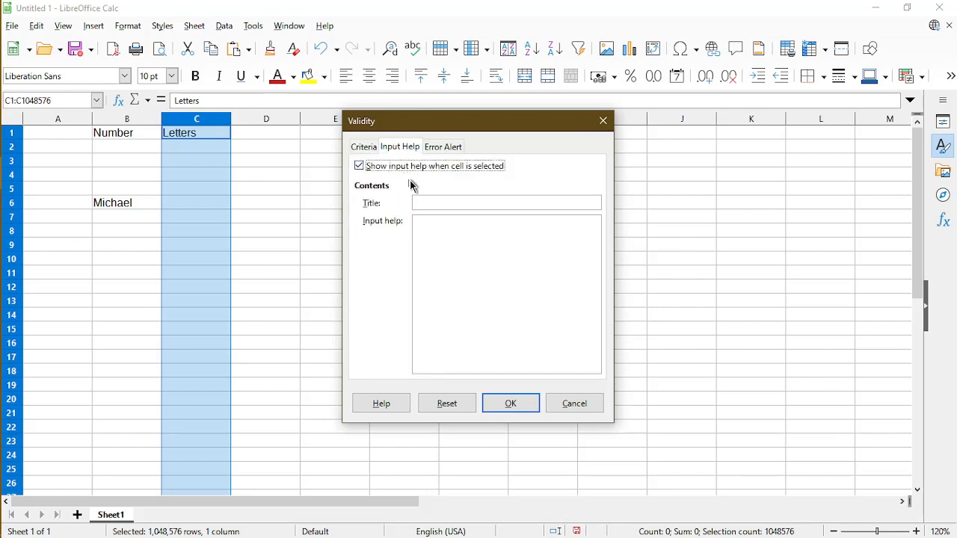
left_click(419, 199)
type("Notice:")
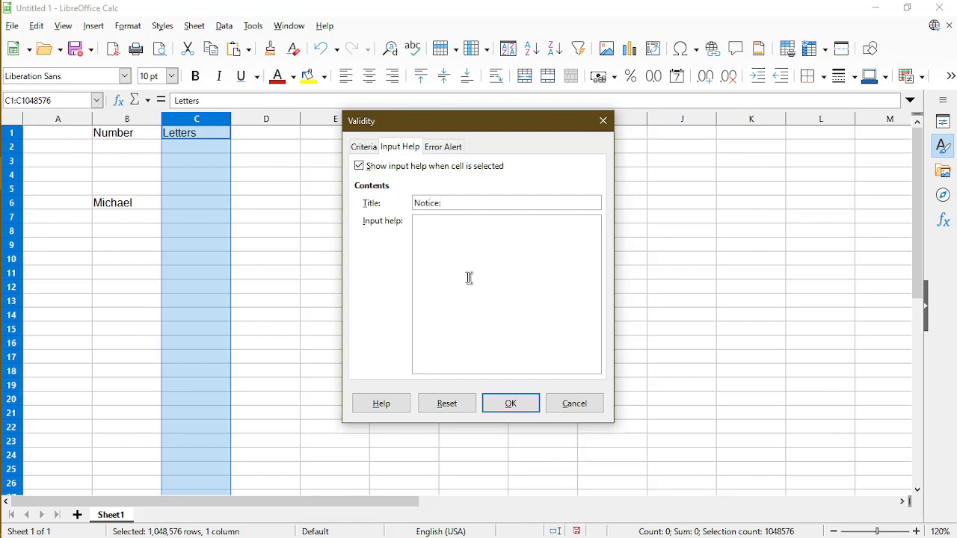
key("Tab")
type("This cell e xpects to have letters of over")
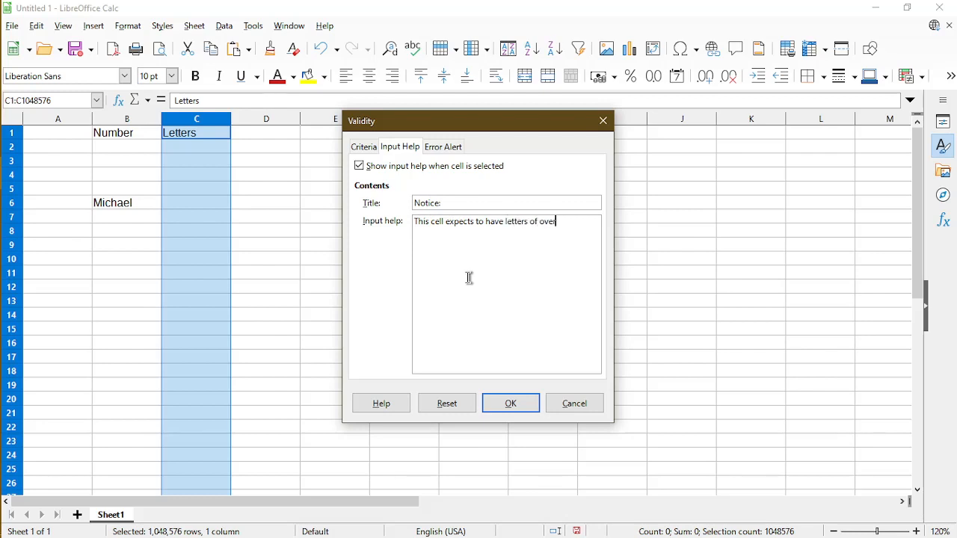
type(" five characters in length.")
left_click(509, 404)
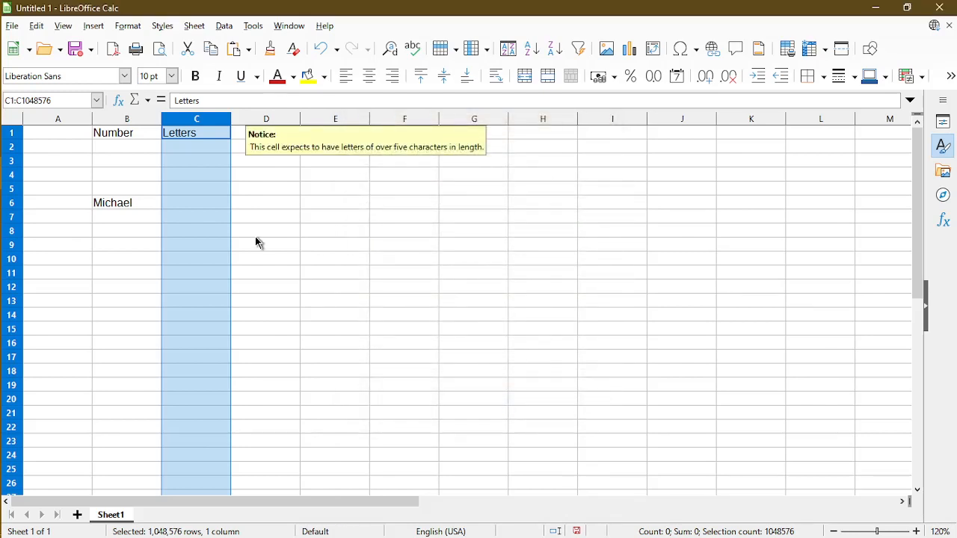
- Test the text length rule by entering "Five" in cell C10, and dismiss the error alert
left_click(204, 263)
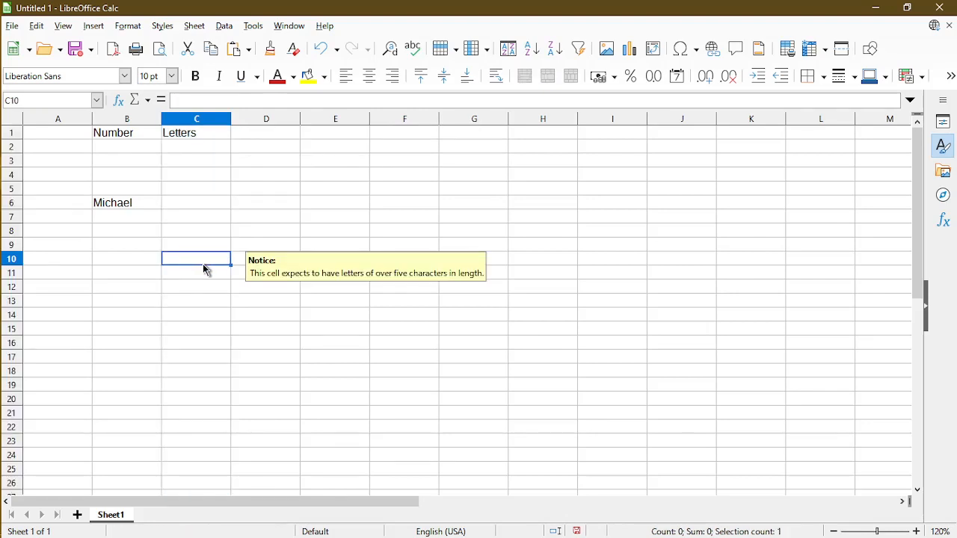
type("Five")
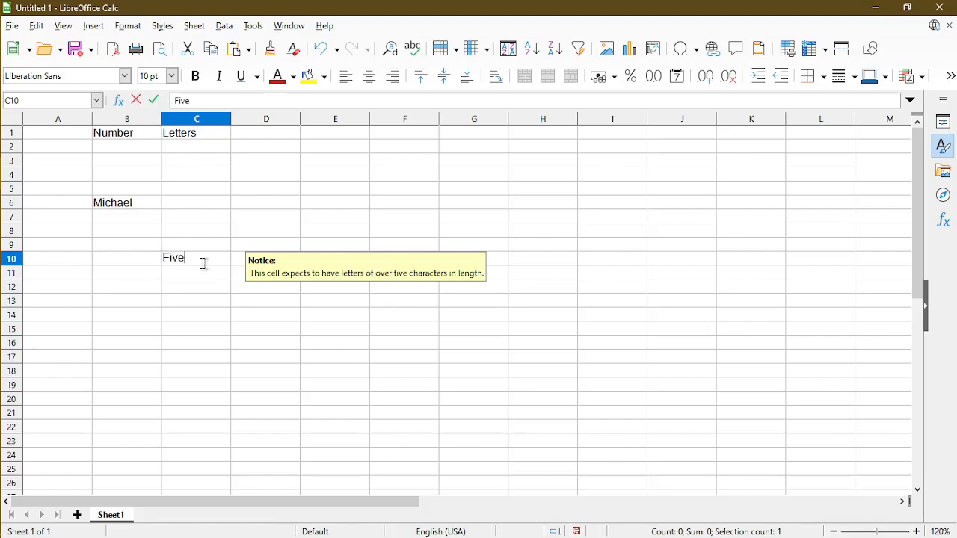
key("Return")
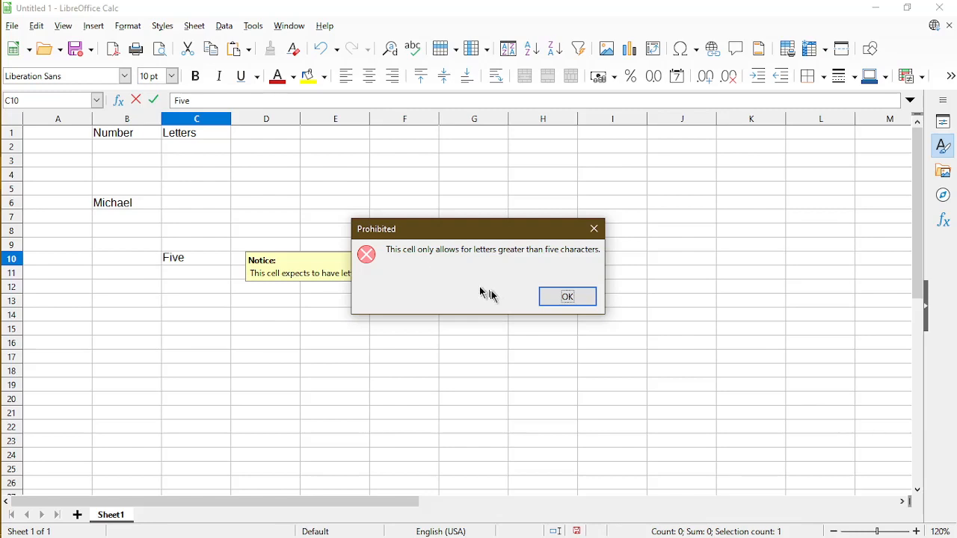
left_click(568, 298)
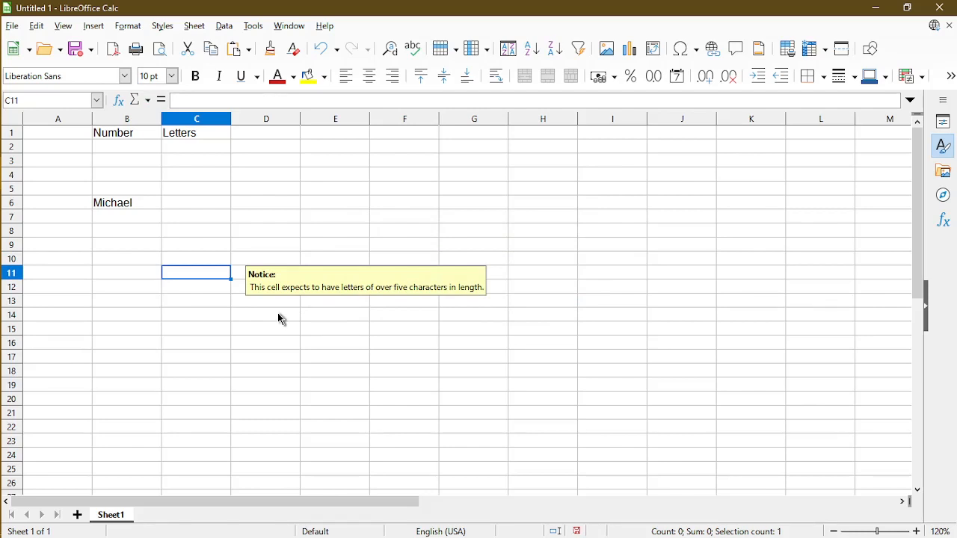
- Enter a first name longer than five letters in cell C8, and check the input help at cells D13 and B13
key("Up")
key("Up")
key("Up")
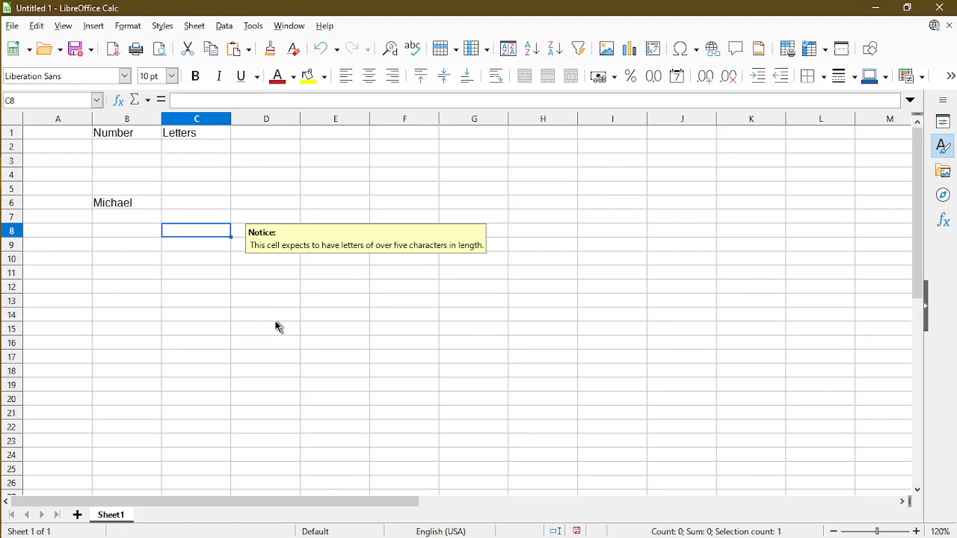
type("Michael")
key("Return")
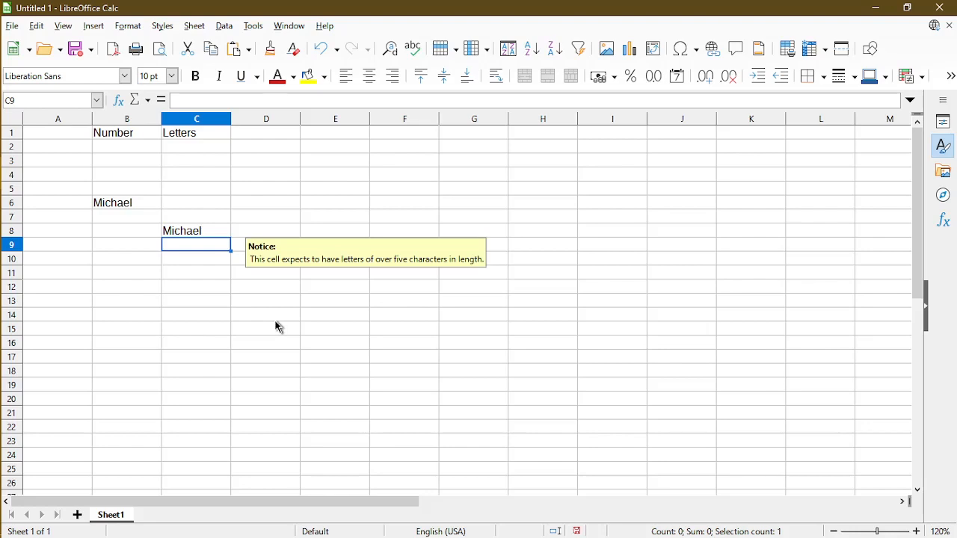
left_click(267, 305)
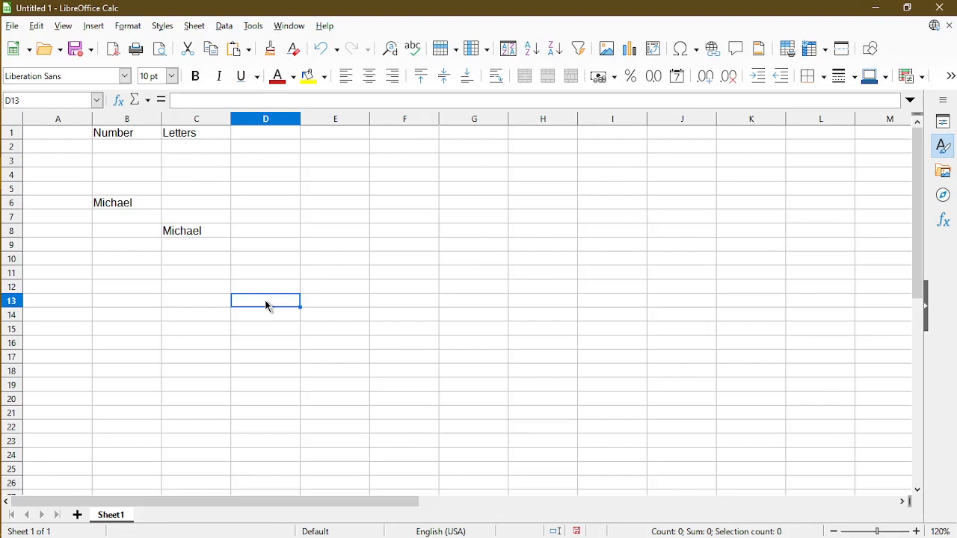
left_click(150, 304)
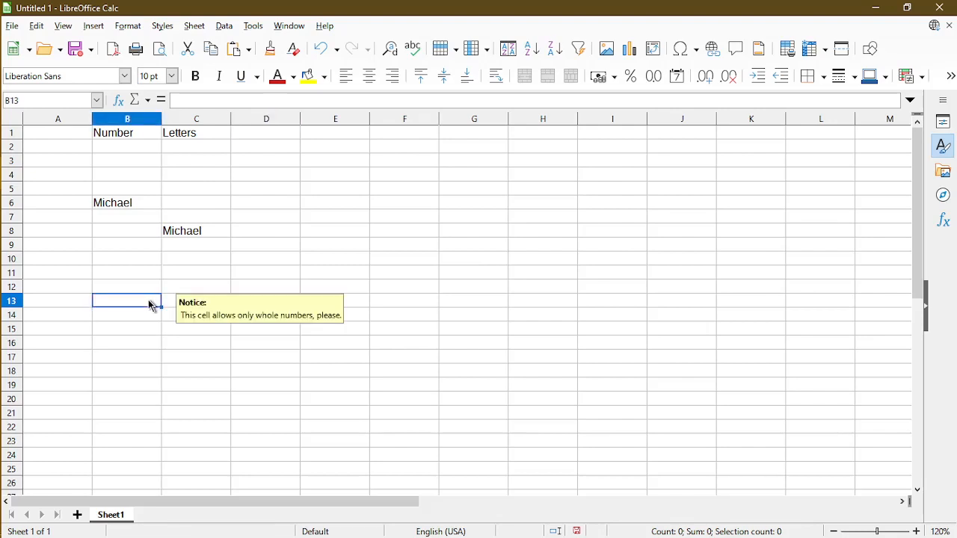